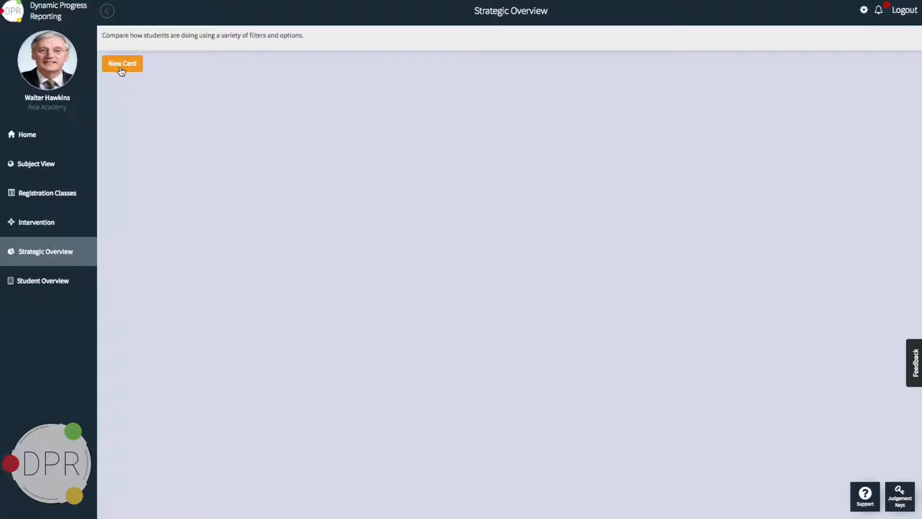
Create a new analytics card with the collection set to Autumn 2016 and the subject set to Maths
click(122, 69)
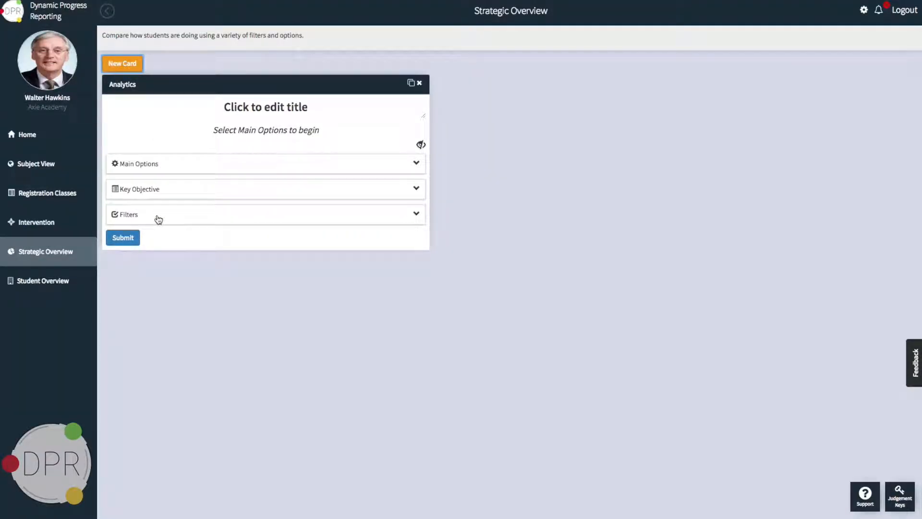
click(169, 166)
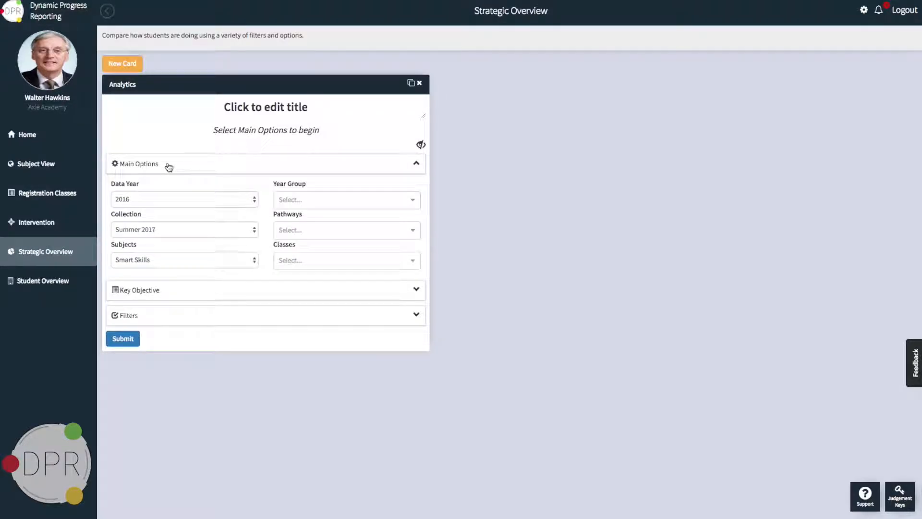
click(176, 320)
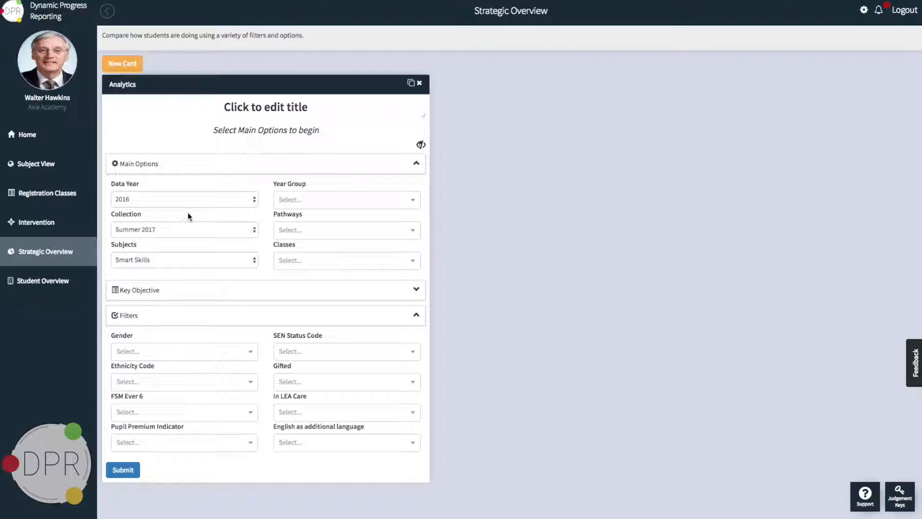
click(189, 233)
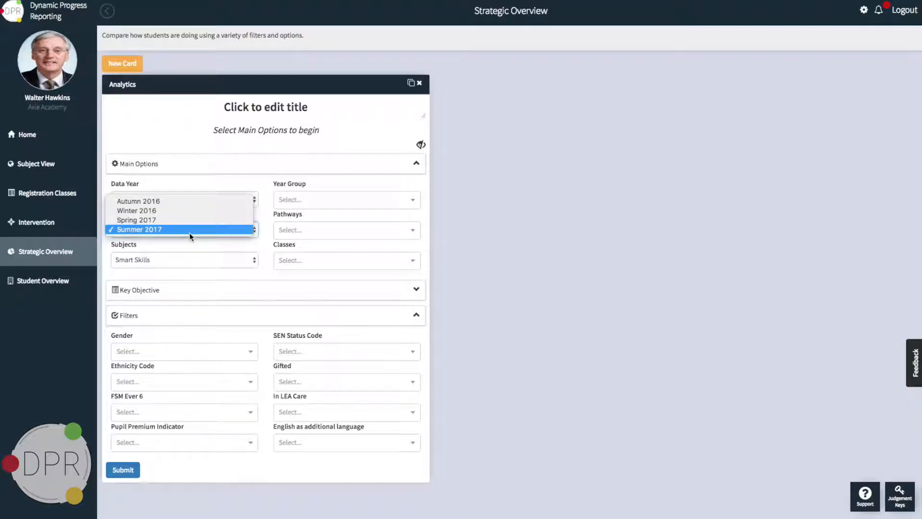
click(192, 201)
click(185, 259)
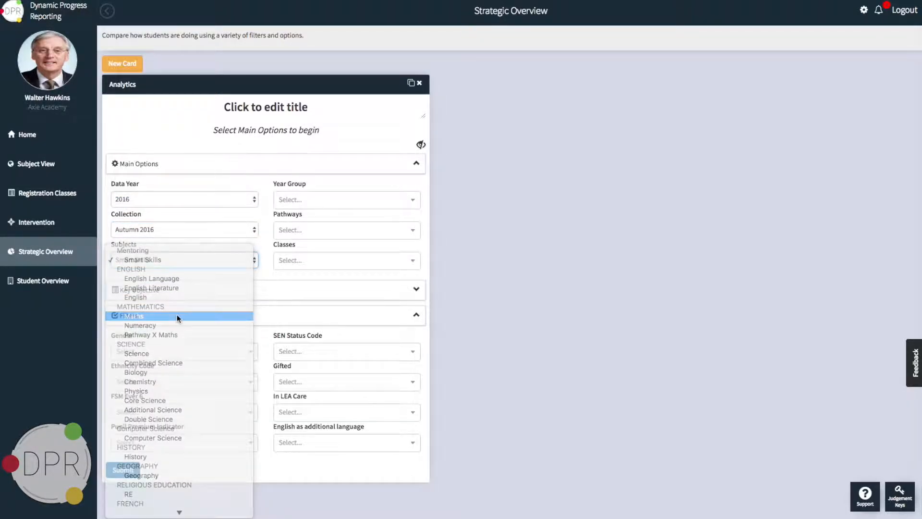
click(177, 314)
Set the card's year group to 7 and add pathways A, B, C and D
click(313, 199)
click(304, 216)
click(273, 183)
click(294, 231)
click(290, 249)
click(290, 248)
click(290, 249)
click(291, 249)
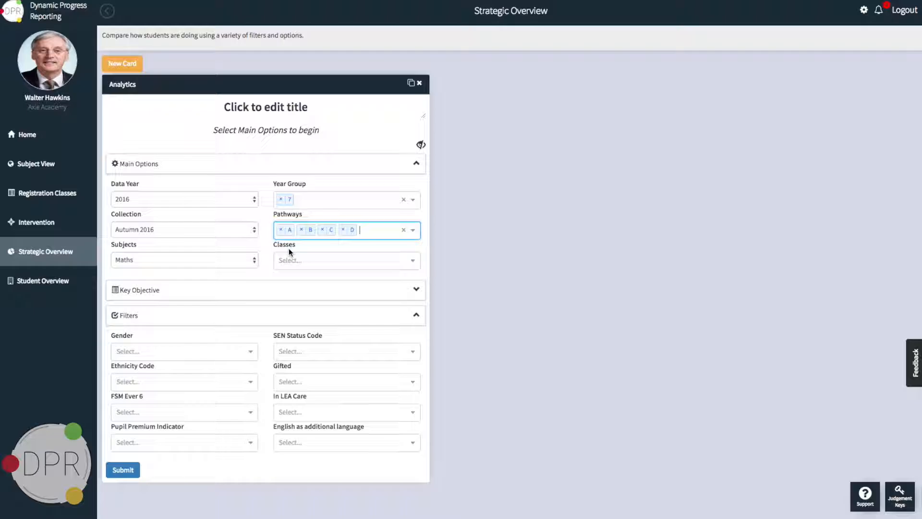
Include all Year 7 Maths classes in the card
click(294, 260)
click(292, 279)
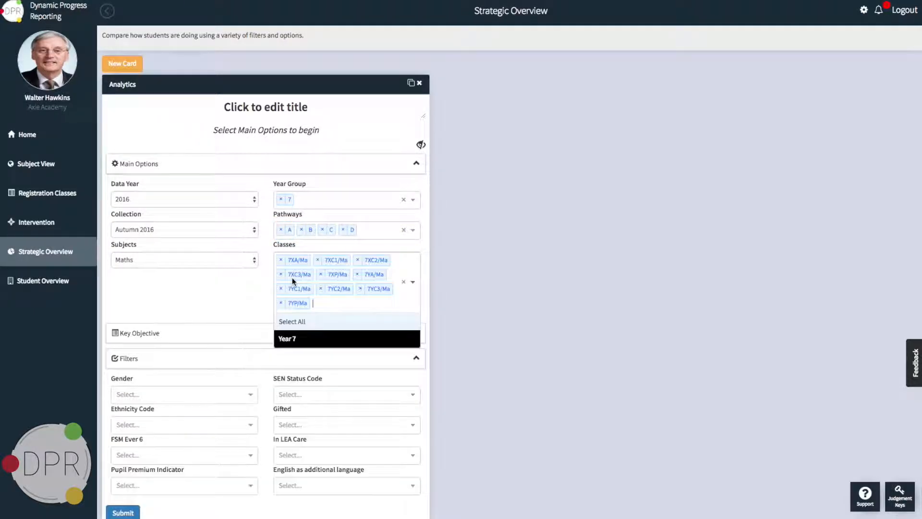
click(246, 286)
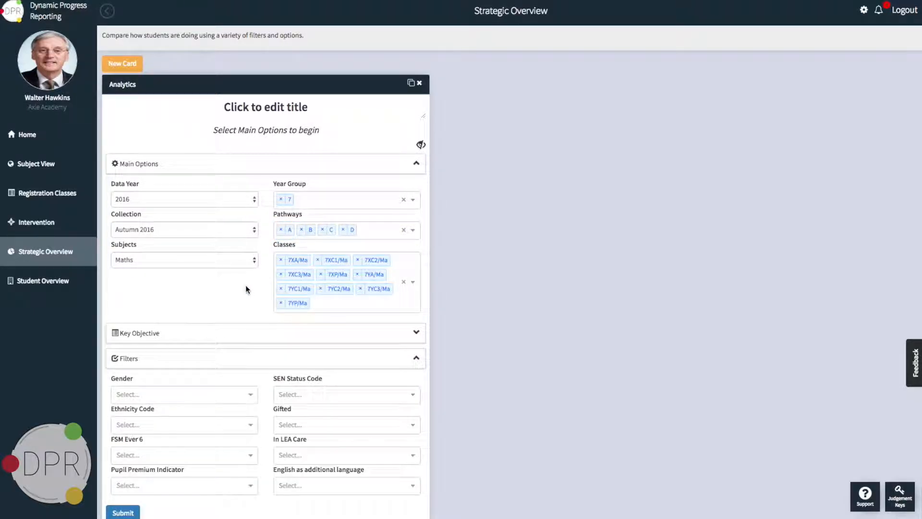
Expand the card's key objectives and select all of them
click(416, 331)
scroll(417, 336, down, 5)
scroll(417, 333, down, 10)
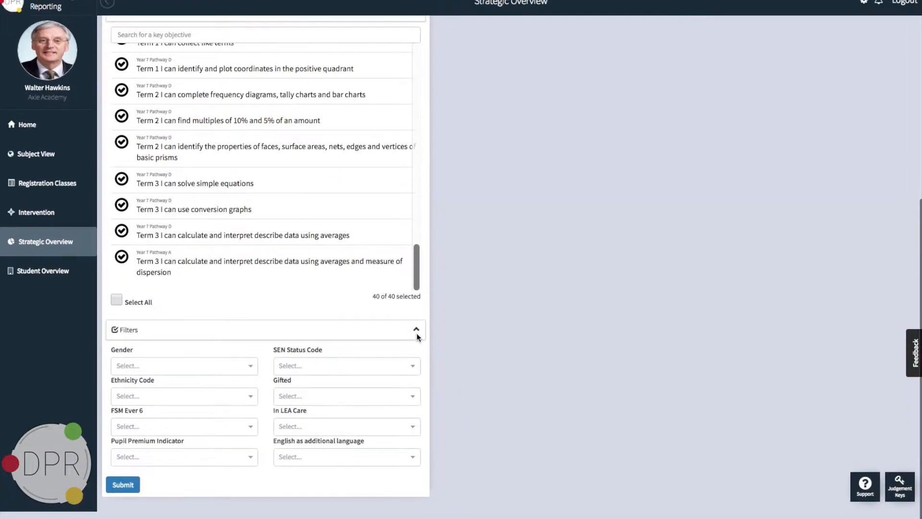
click(117, 309)
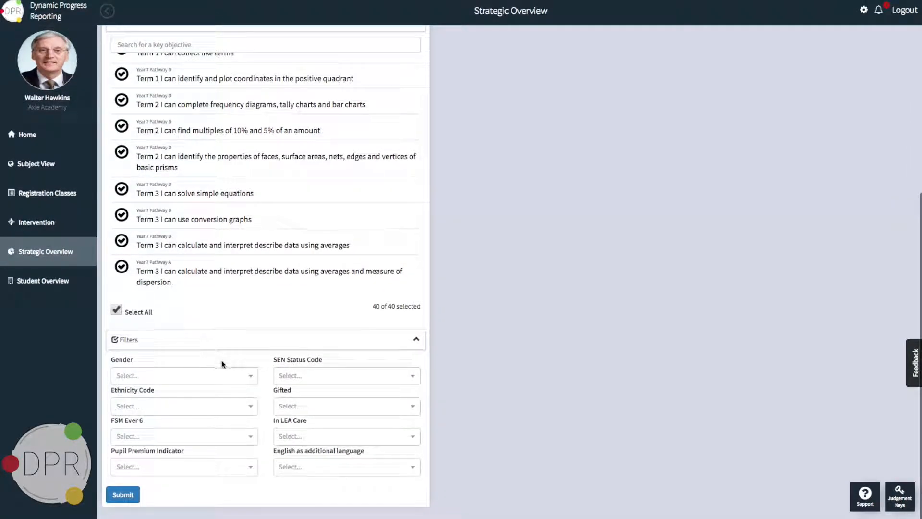
Examine the available Gender, Ethnicity Code and Pupil Premium Indicator filter options without applying any
click(242, 378)
click(255, 363)
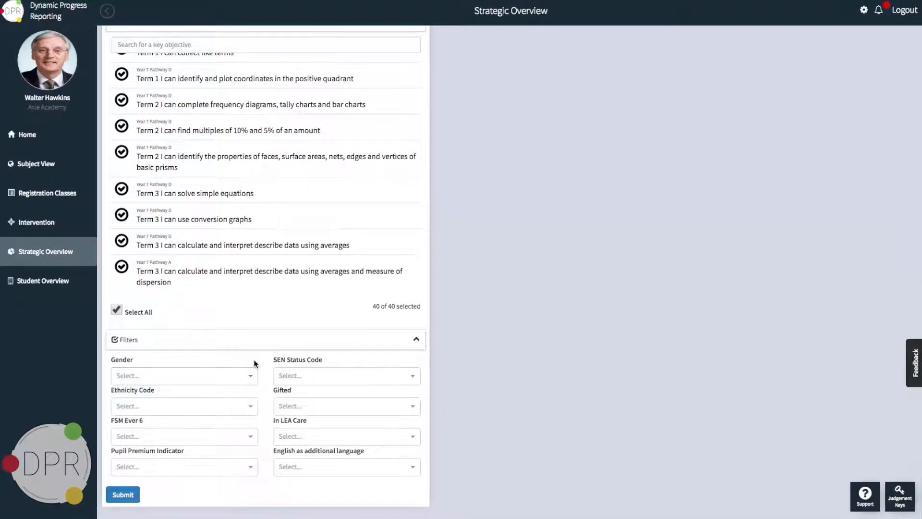
click(250, 408)
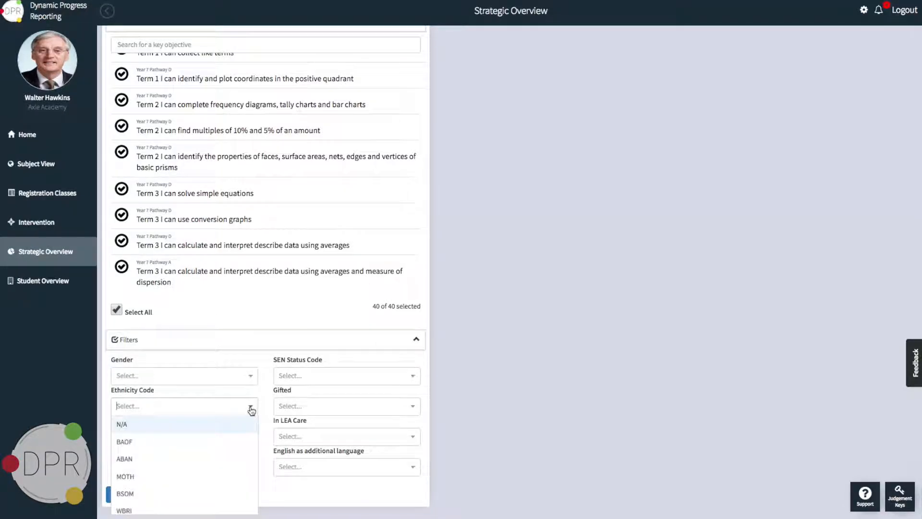
click(263, 403)
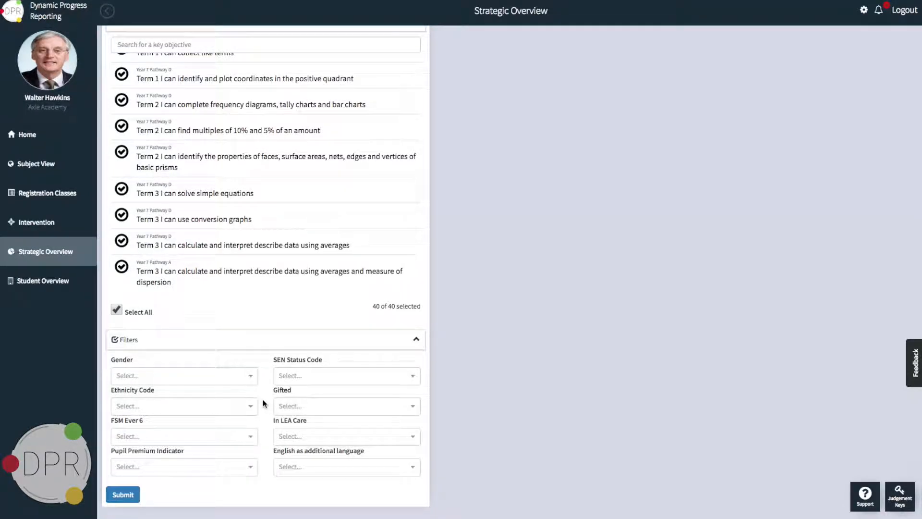
click(251, 468)
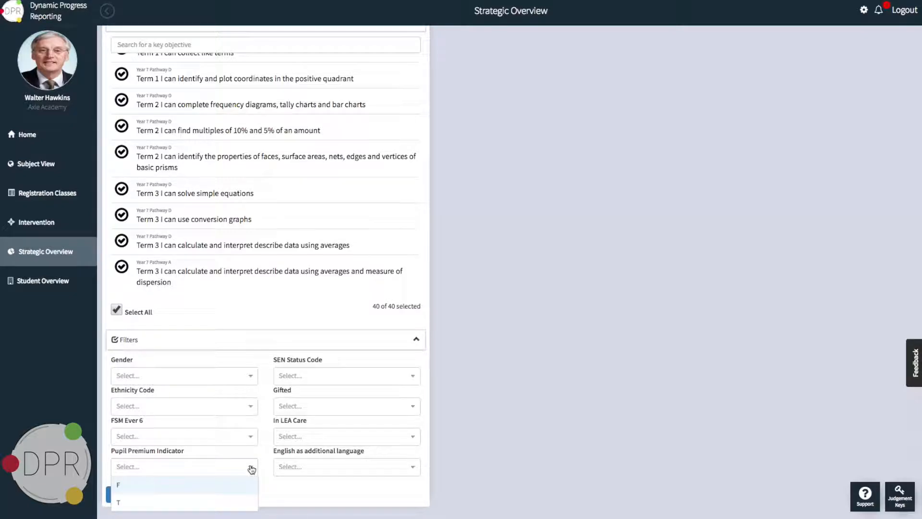
click(267, 464)
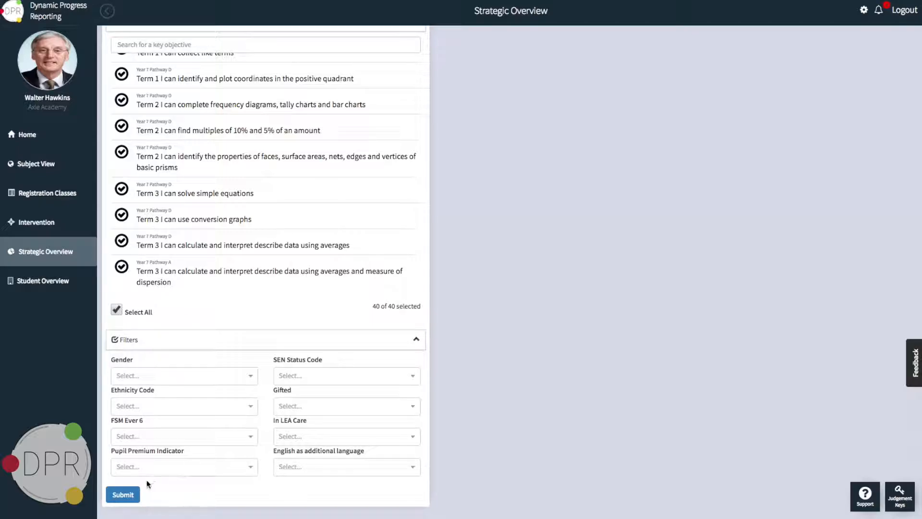
Submit the card under the title "Year 7 Mathematics Autumn" and examine its student count and judgement pie chart
click(126, 496)
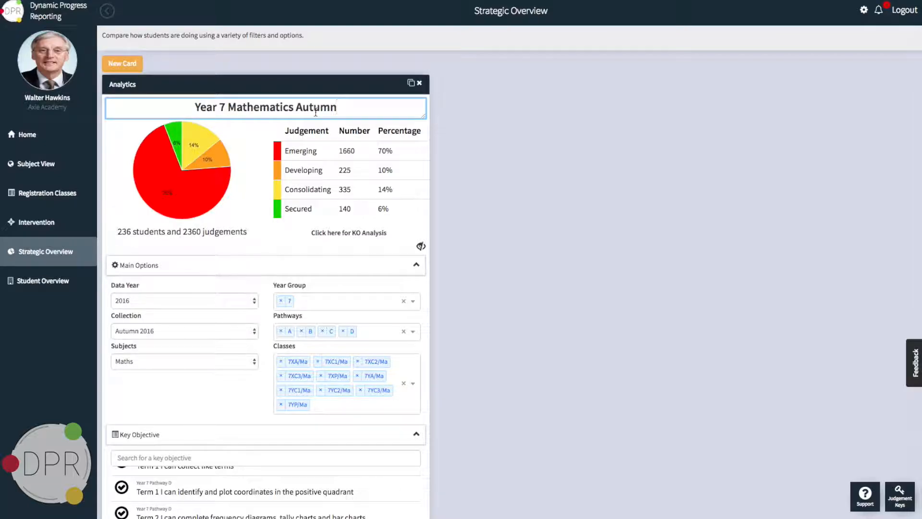
click(122, 238)
drag(119, 233, 166, 234)
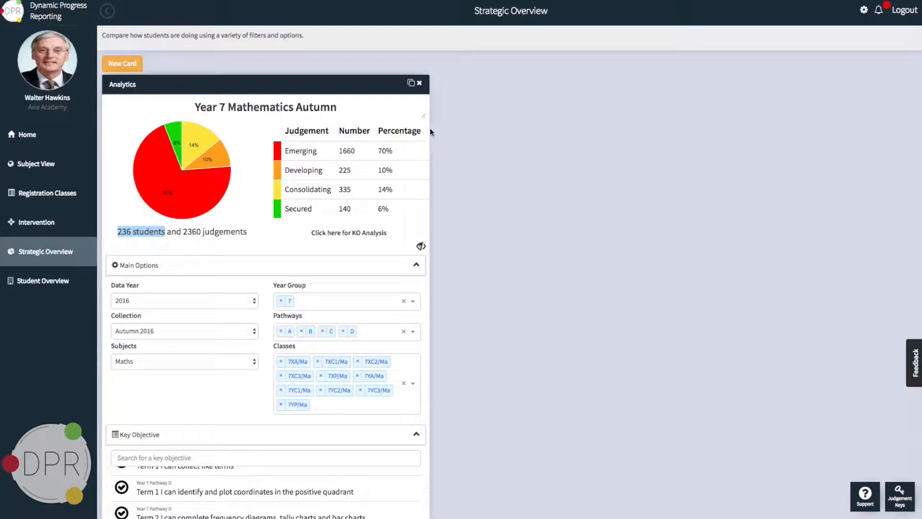
click(204, 186)
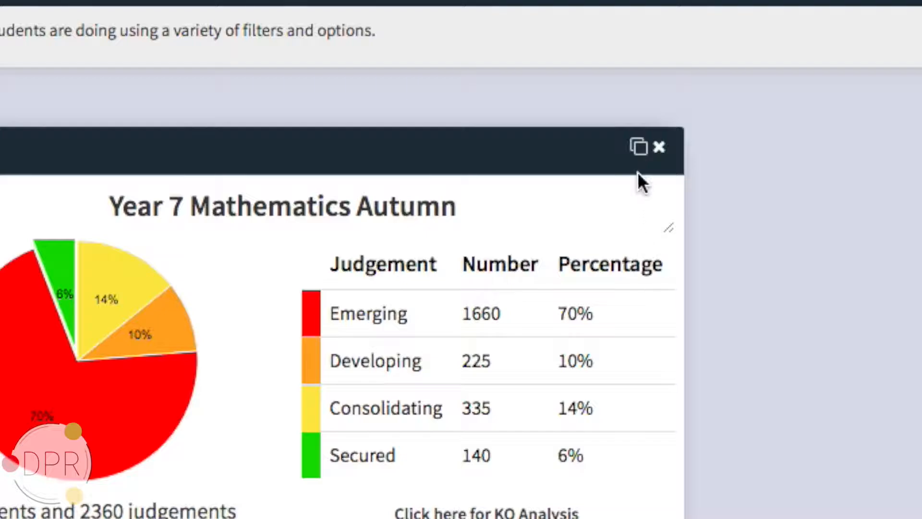
Duplicate the autumn card and retitle the copy "Year 7 Mathematics Summer"
click(642, 155)
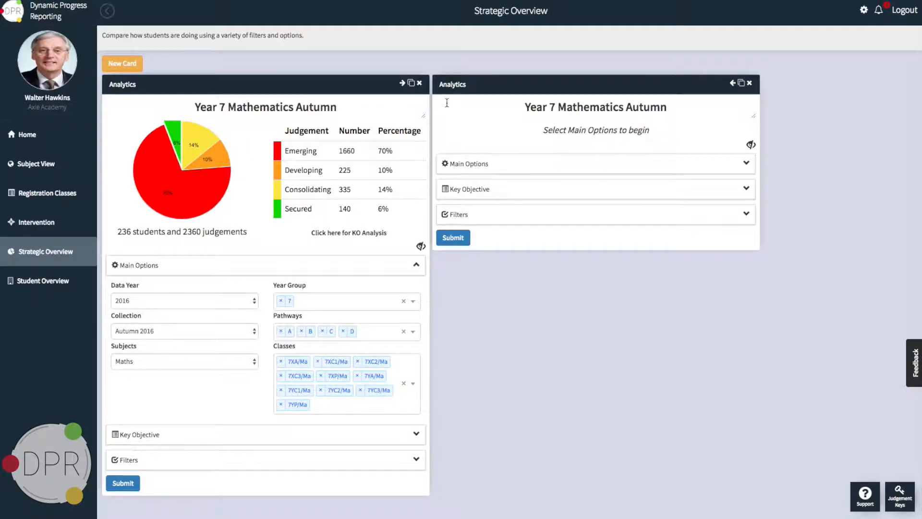
double_click(621, 114)
key(BackSpace)
text(Summer)
Set the copied card's collection to Summer 2017 and submit it
click(564, 173)
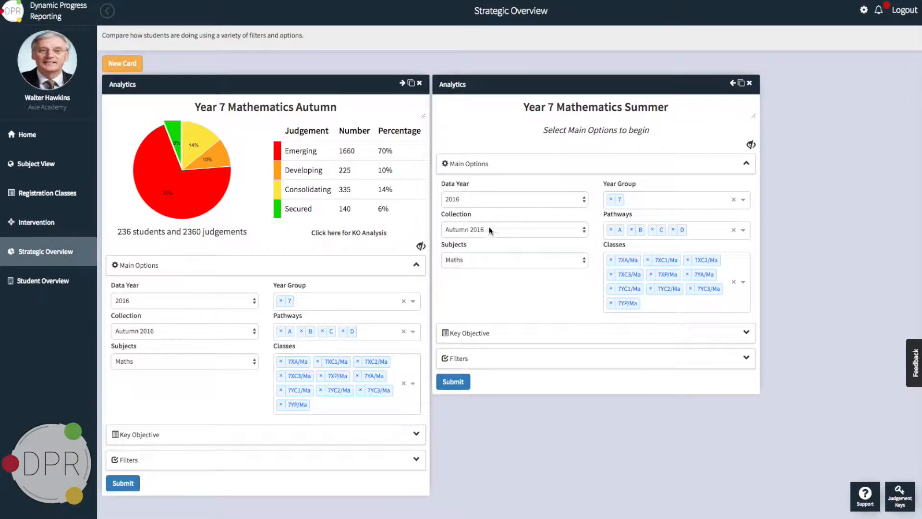
click(487, 229)
click(483, 256)
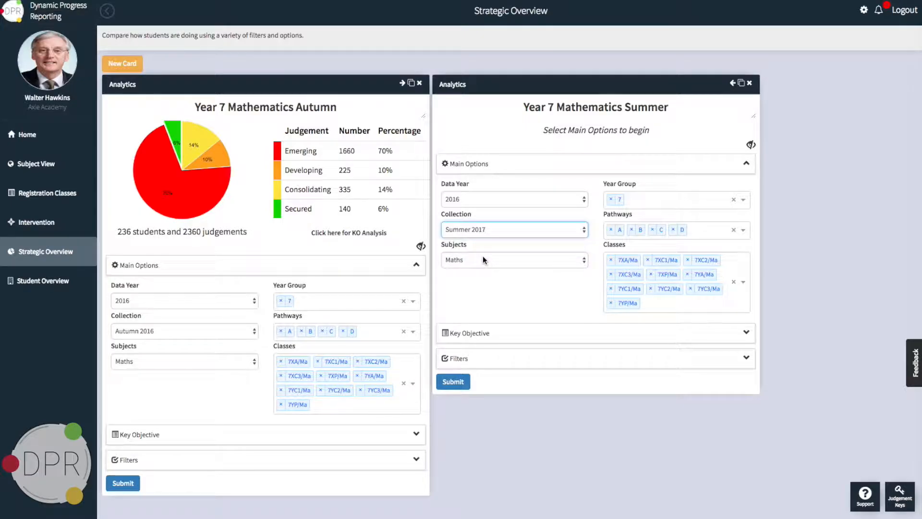
click(450, 383)
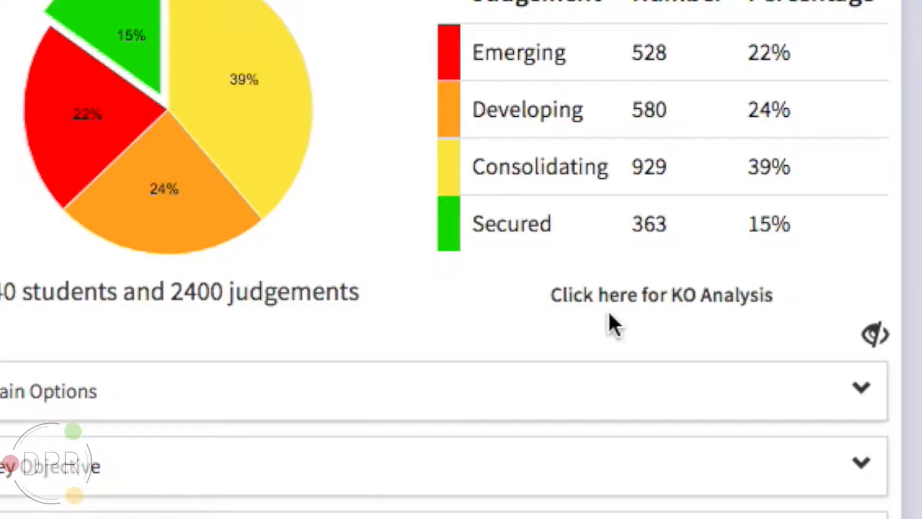
Open the summer card's KO analysis and review Year 7 Pathways B, C and D before returning to Pathway A
click(642, 300)
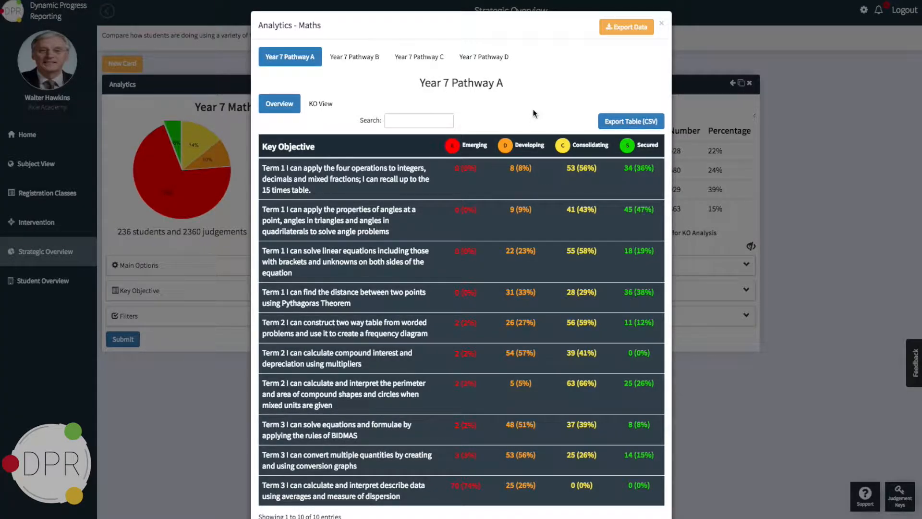
click(355, 57)
click(406, 62)
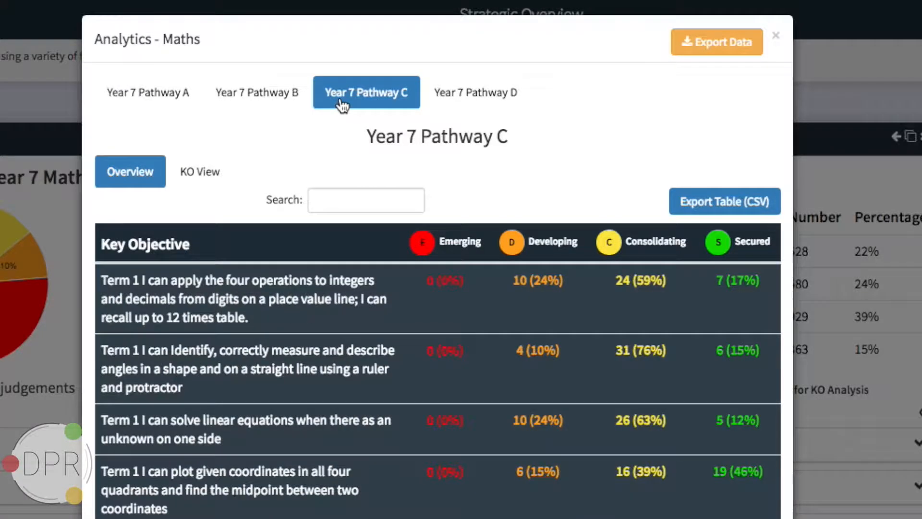
click(475, 99)
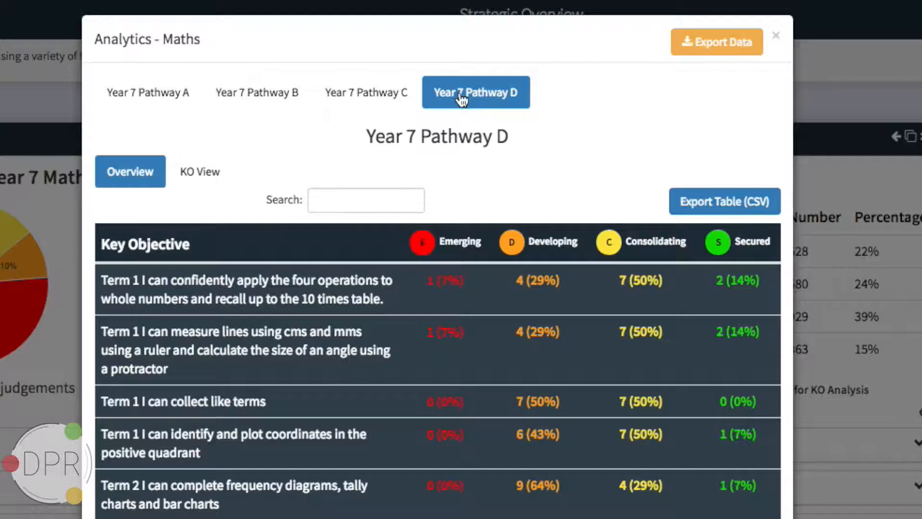
click(179, 98)
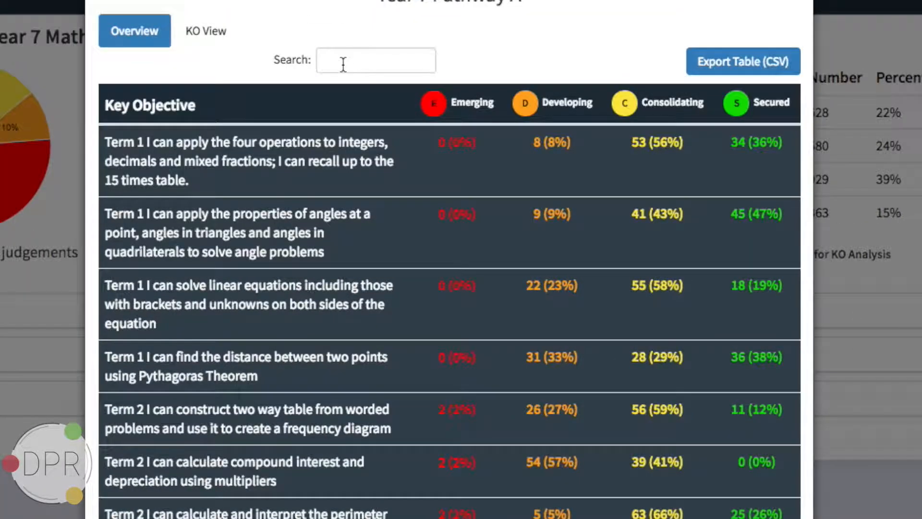
Search the Pathway A key objectives for "equation", and replace the search with "term 1"
click(341, 200)
text(equation)
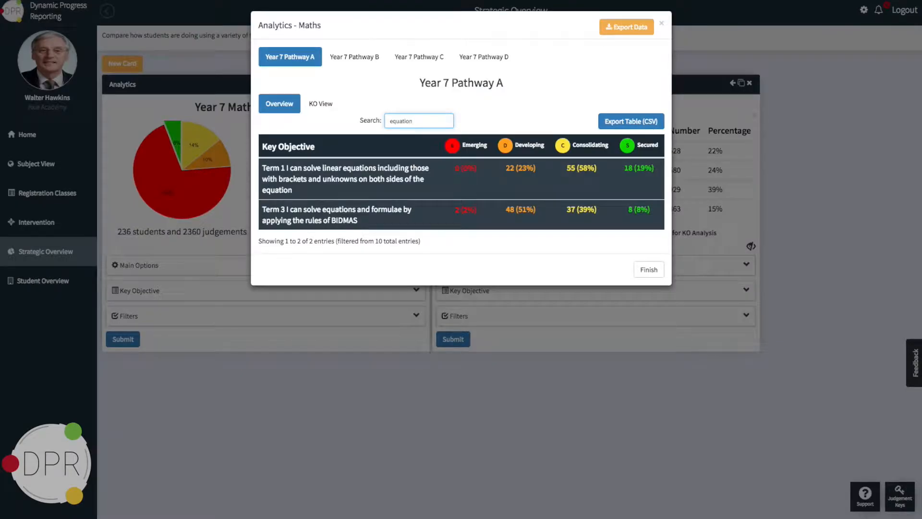
key(BackSpace)
key(BackSpace)
key(BackSpace)
key(BackSpace)
key(BackSpace)
key(BackSpace)
key(BackSpace)
key(BackSpace)
text(term 1)
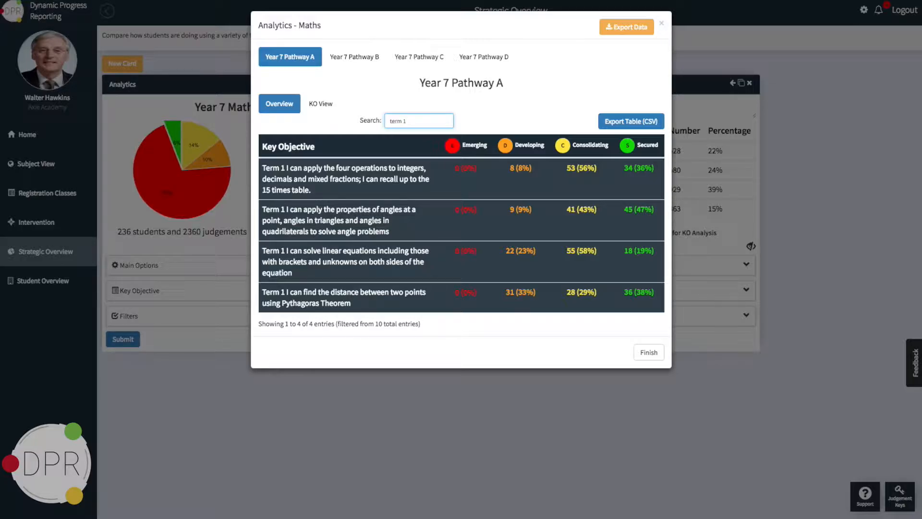
List the Developing students for the Term 1 four operations objective and copy their names
click(522, 172)
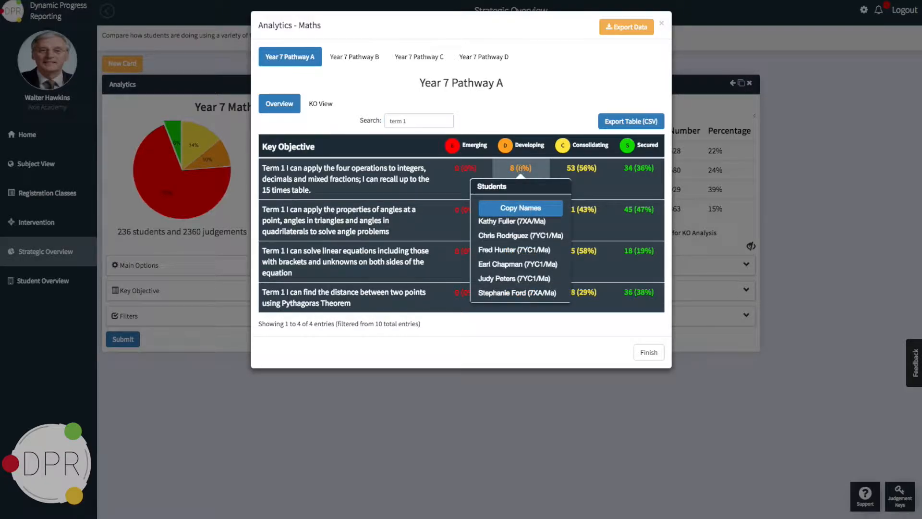
scroll(550, 230, down, 3)
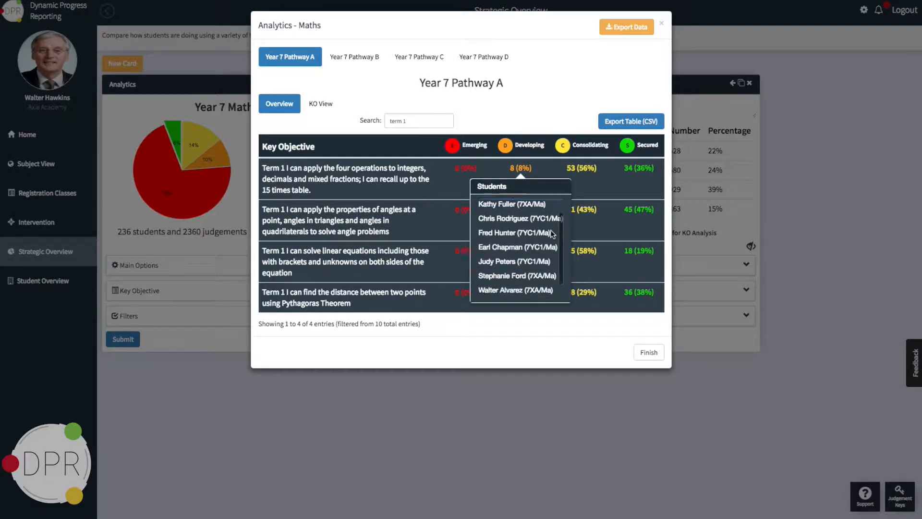
scroll(551, 234, up, 2)
scroll(552, 234, up, 1)
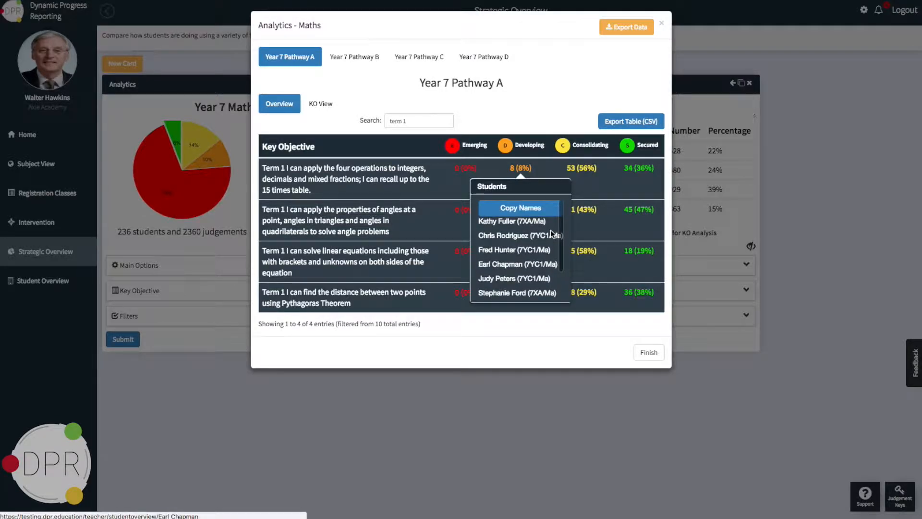
click(530, 211)
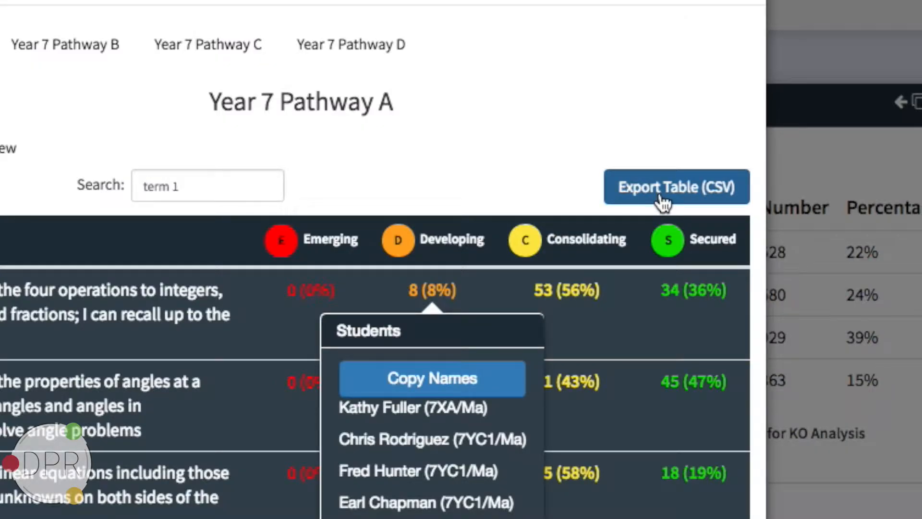
Export the Pathway A overview table as CSV and review the student lists per objective in KO View
click(663, 203)
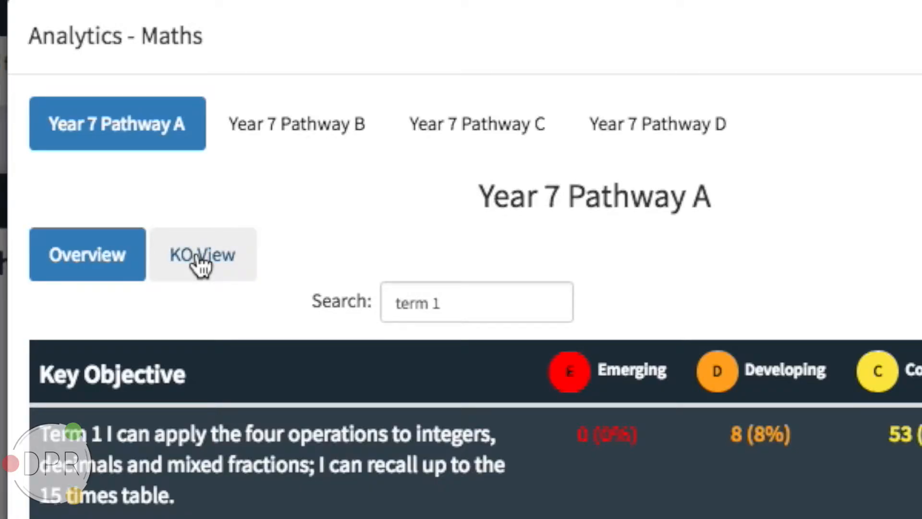
click(202, 265)
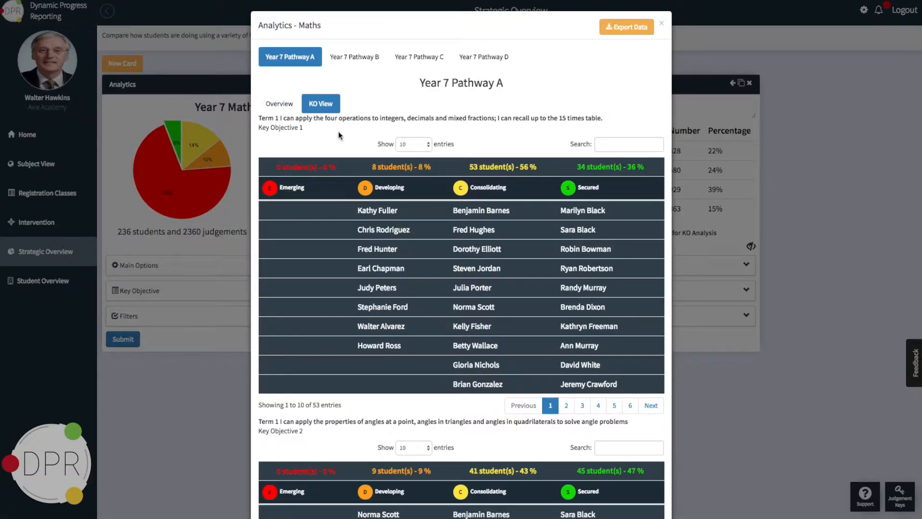
scroll(338, 131, down, 2)
scroll(339, 131, down, 3)
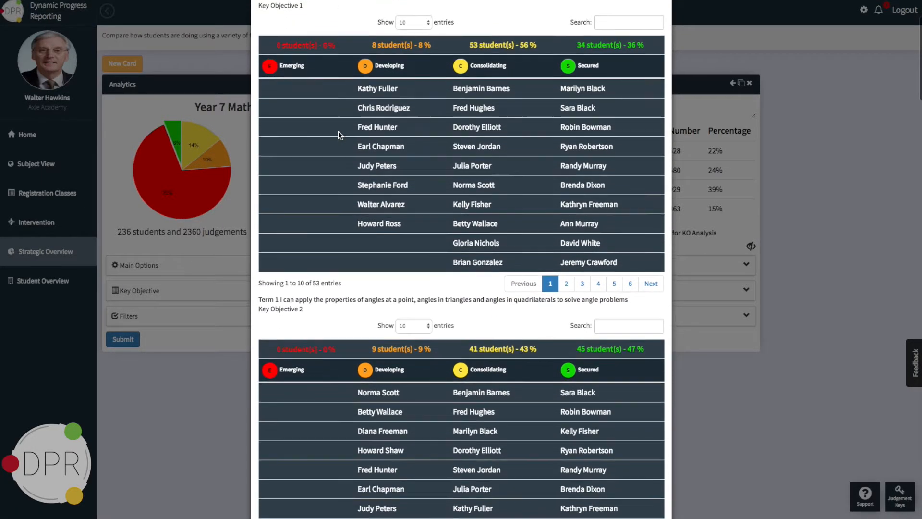
scroll(338, 132, up, 3)
scroll(338, 131, up, 3)
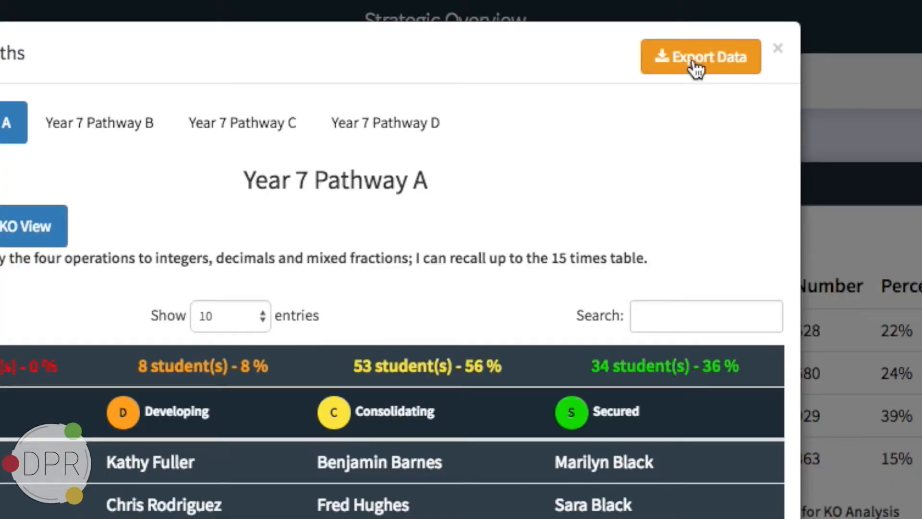
Export the full analytics data and view the resulting SOEXPORT (1).csv in an enlarged Excel window
click(625, 29)
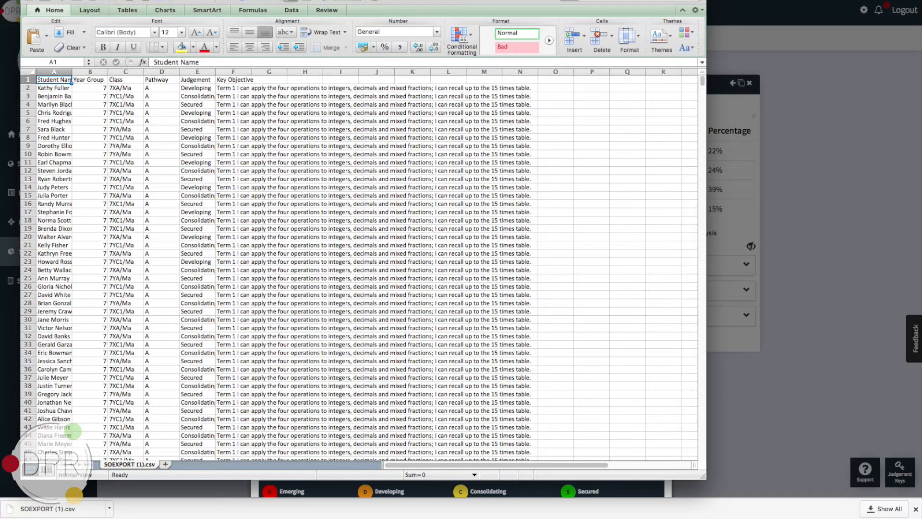
click(54, 0)
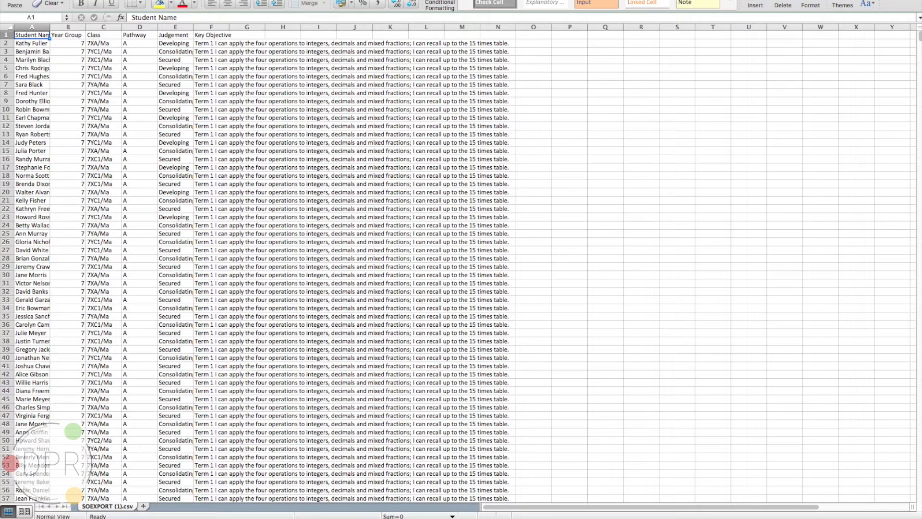